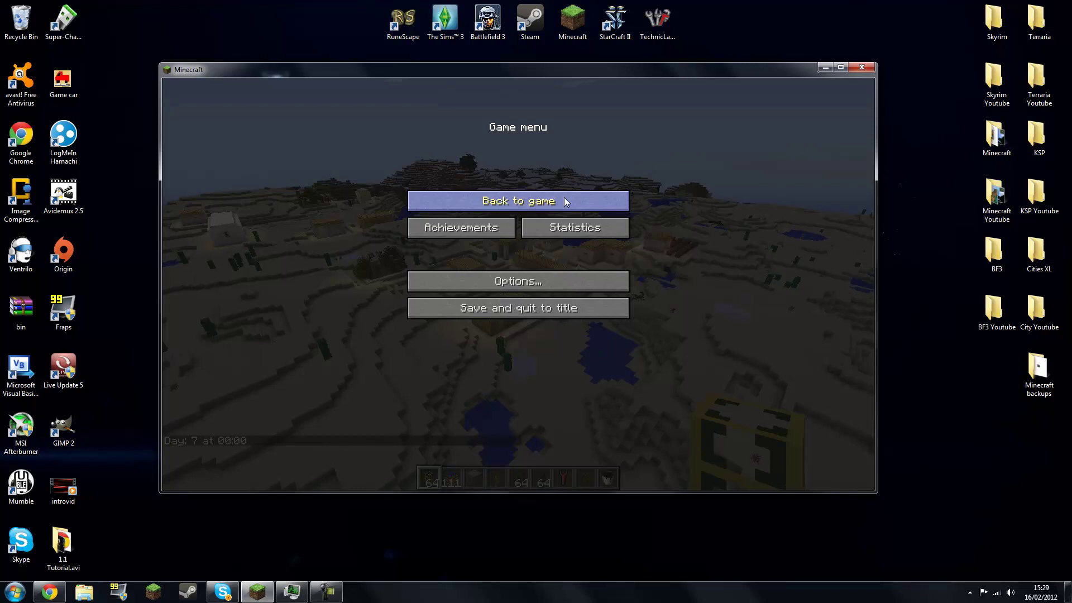
{"action": "left_click", "coordinate": [564, 199]}
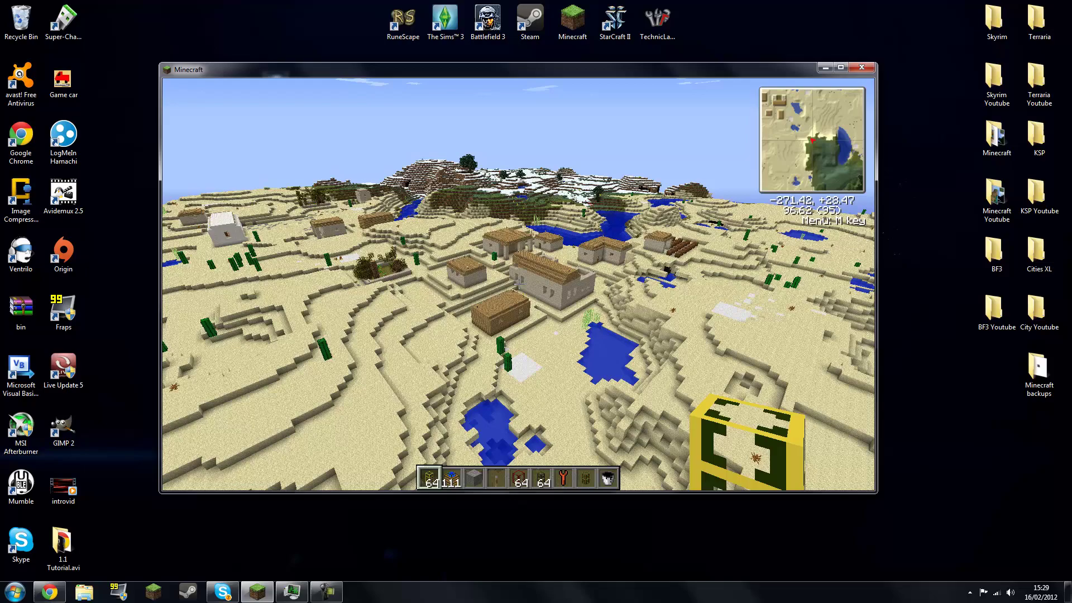
{"action": "key", "text": "w"}
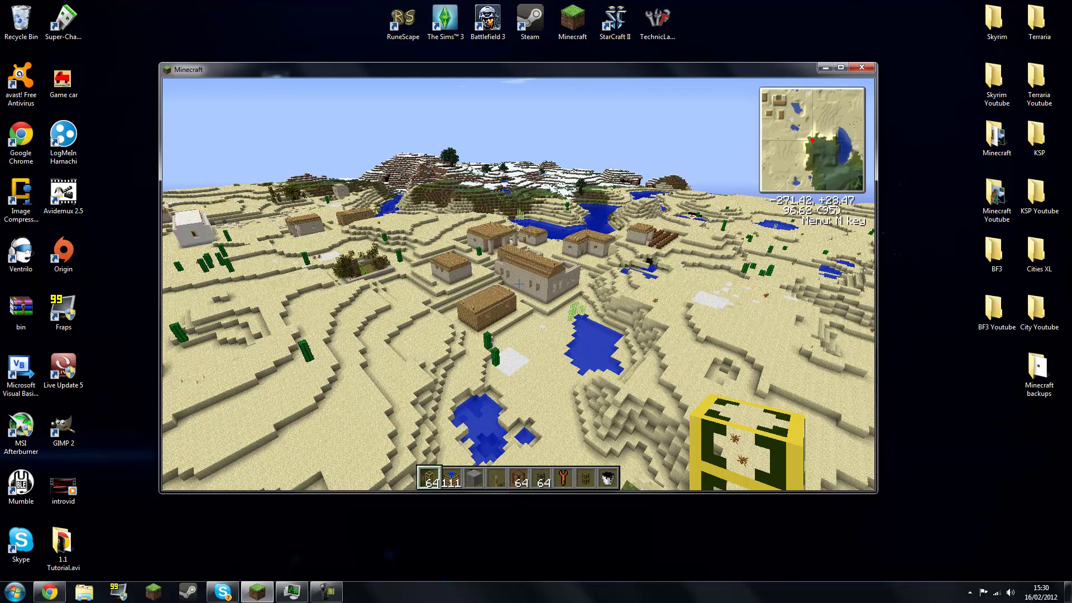
Step: Open Minecraft's Video Settings from the pause menu's Options screen
{"action": "key", "text": "Escape"}
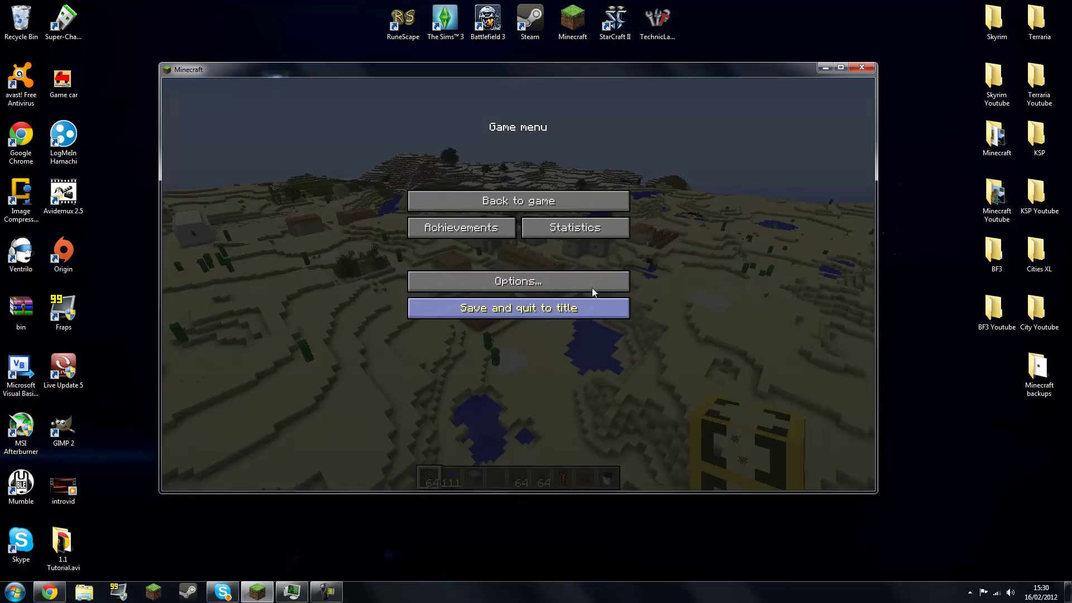
{"action": "left_click", "coordinate": [509, 280]}
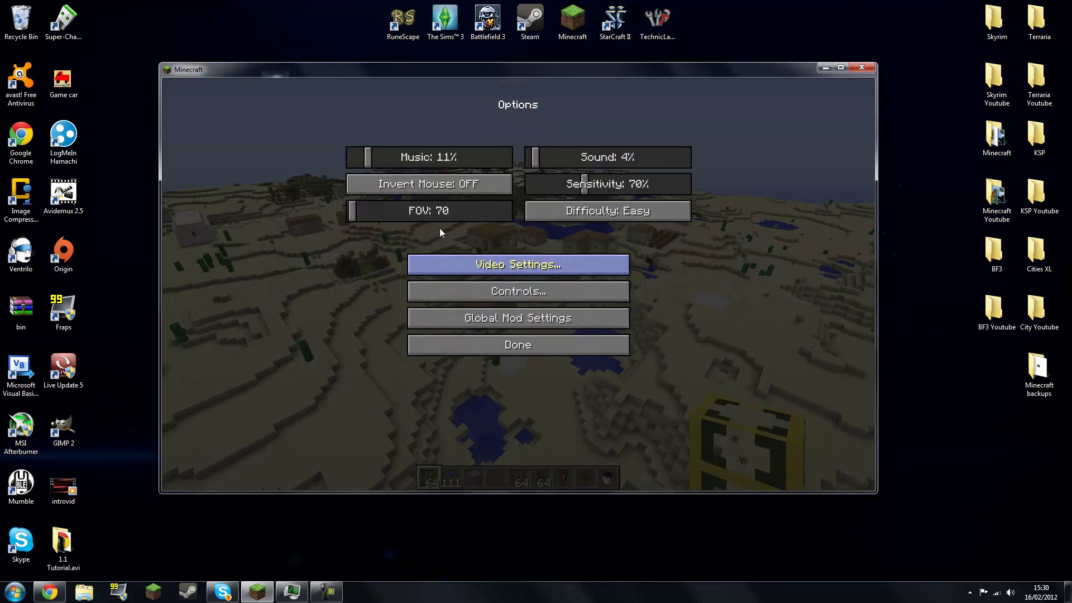
{"action": "left_click", "coordinate": [525, 265]}
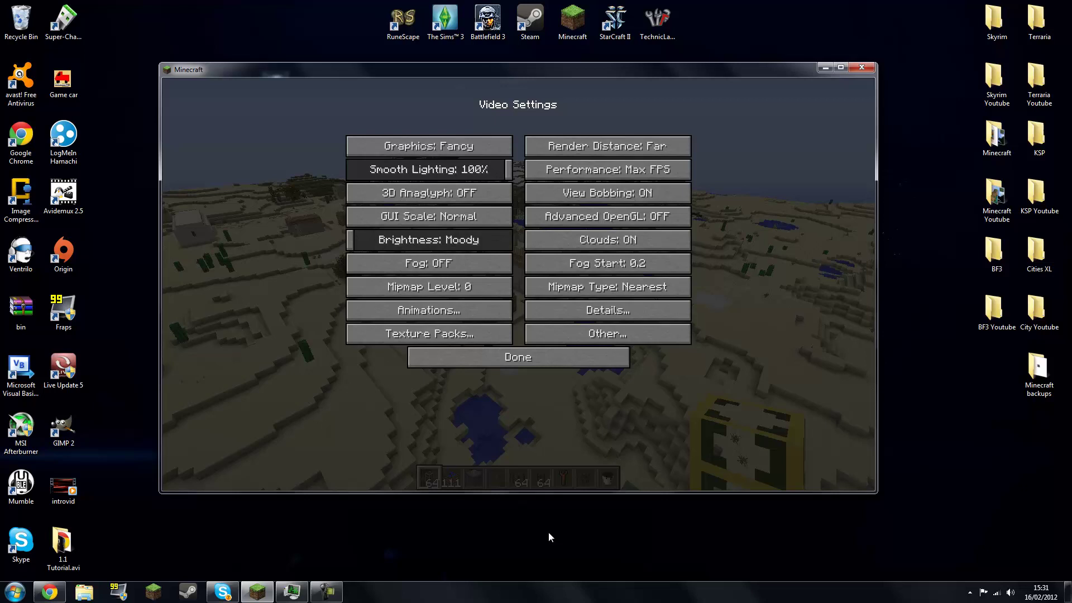
Step: Bring up Task Manager, nudge it lower, and select javaw.exe in the Processes list
{"action": "left_click", "coordinate": [292, 591]}
{"action": "left_click_drag", "start_coordinate": [499, 150], "coordinate": [503, 179]}
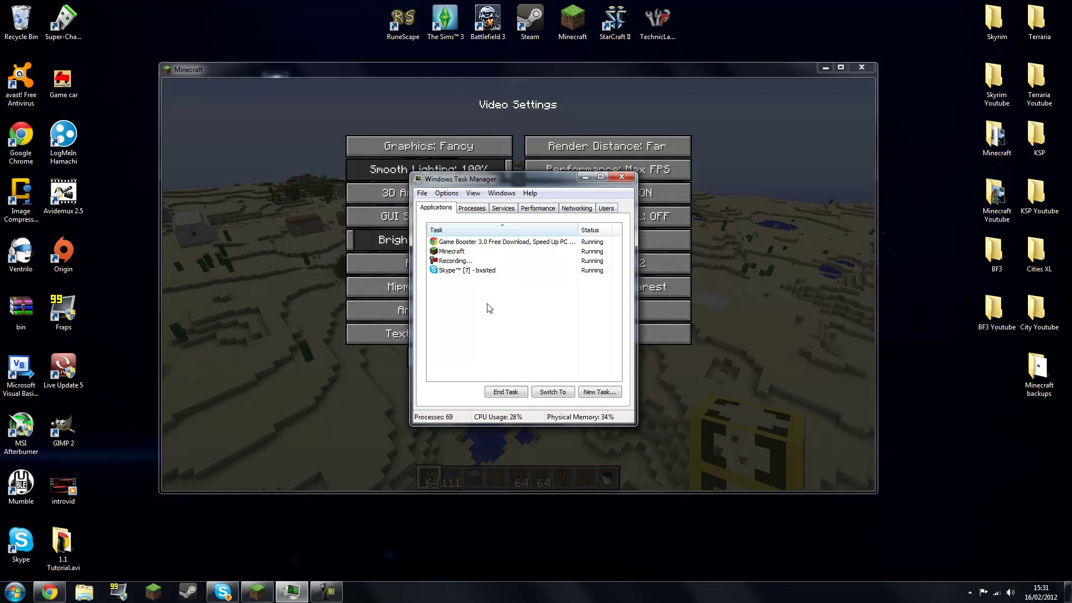
{"action": "left_click", "coordinate": [472, 209]}
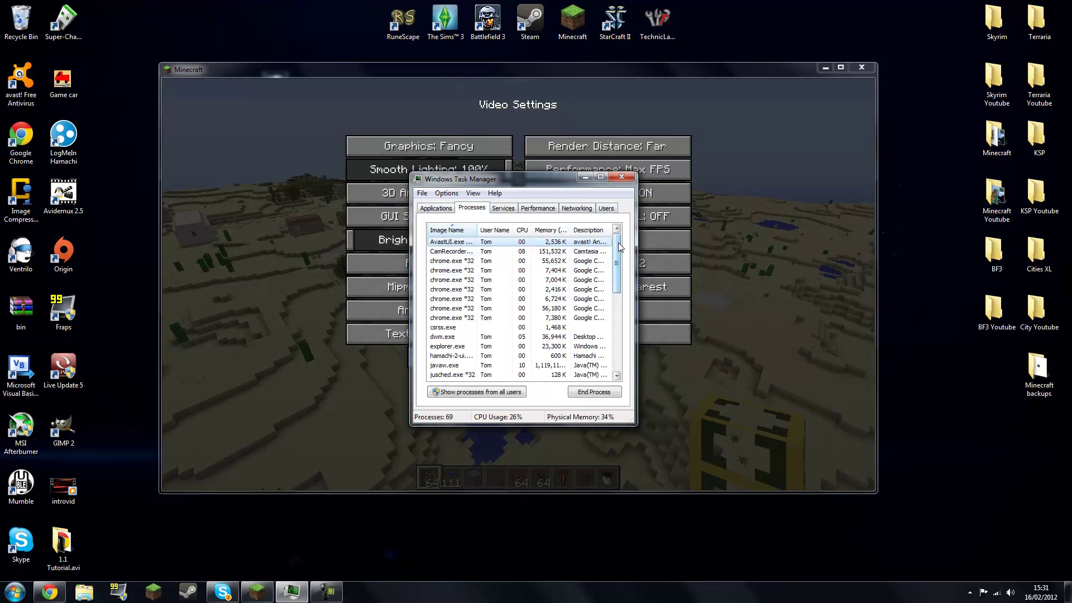
{"action": "scroll", "coordinate": [586, 293], "scroll_direction": "down", "scroll_amount": 2}
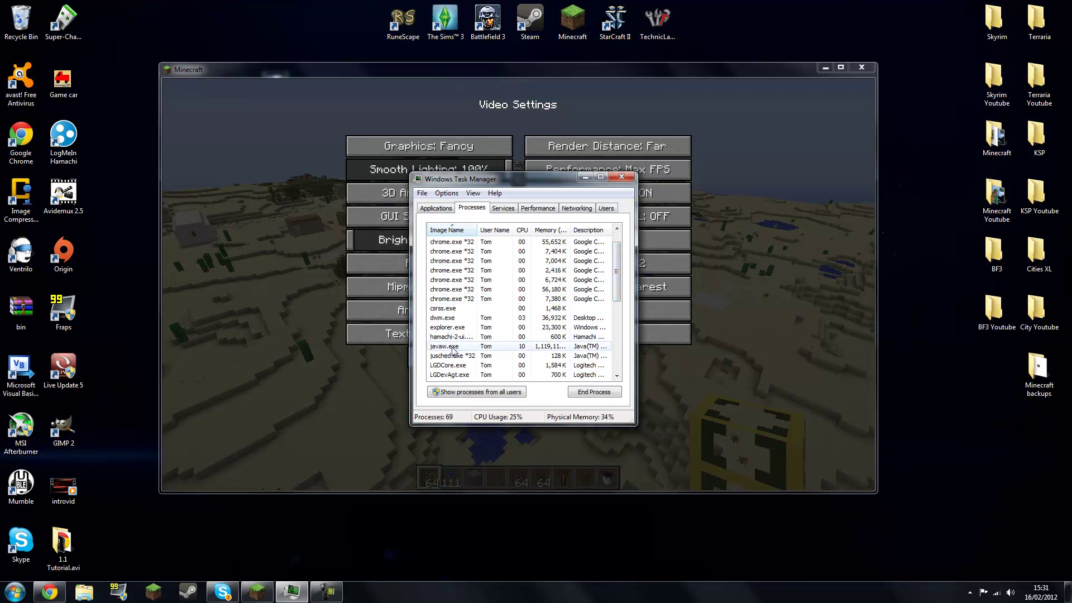
{"action": "left_click", "coordinate": [448, 347]}
Step: Set the javaw.exe process priority to Above Normal, then close Task Manager
{"action": "right_click", "coordinate": [463, 350]}
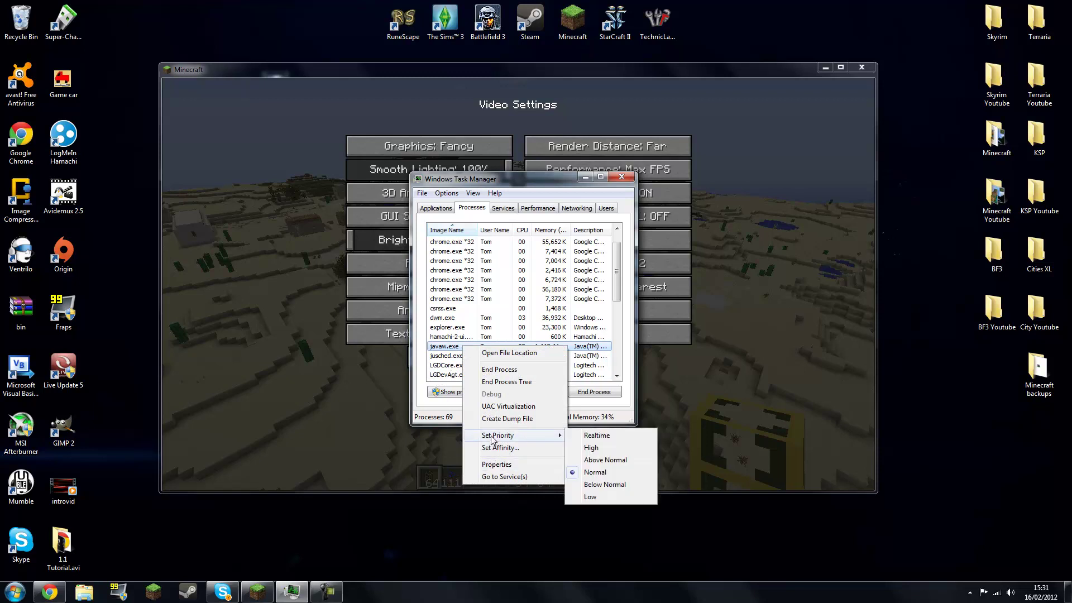
{"action": "mouse_move", "coordinate": [497, 436]}
{"action": "left_click", "coordinate": [605, 460]}
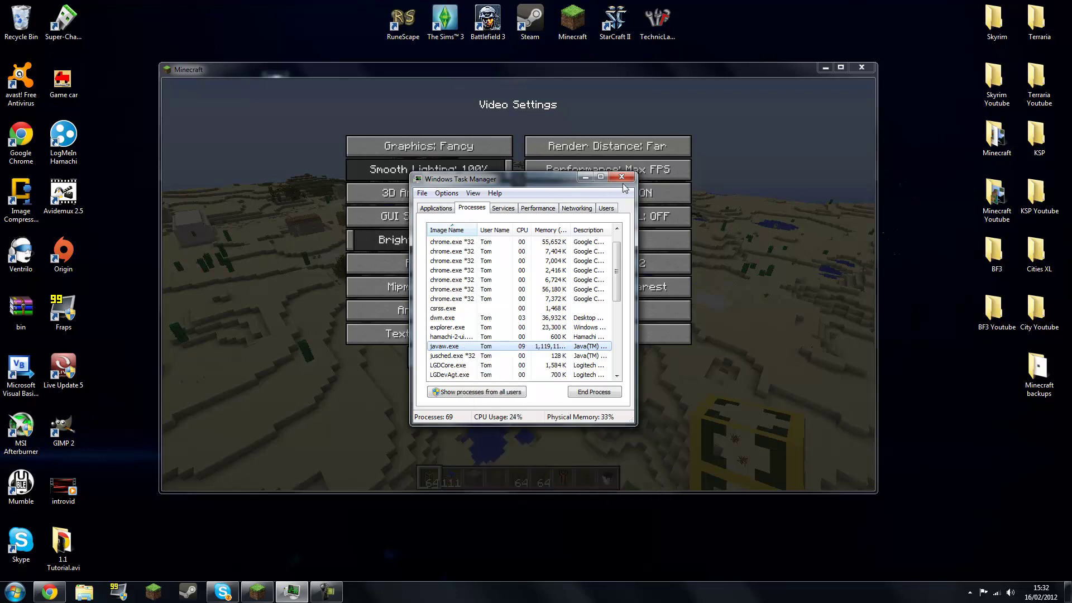
{"action": "left_click", "coordinate": [624, 178]}
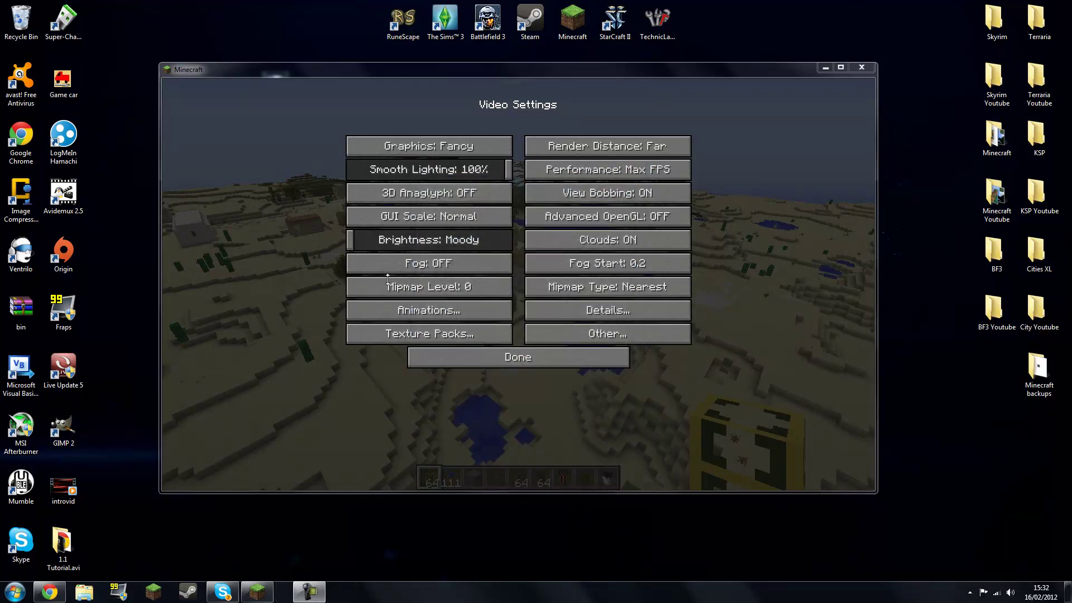
{"action": "left_click", "coordinate": [50, 593]}
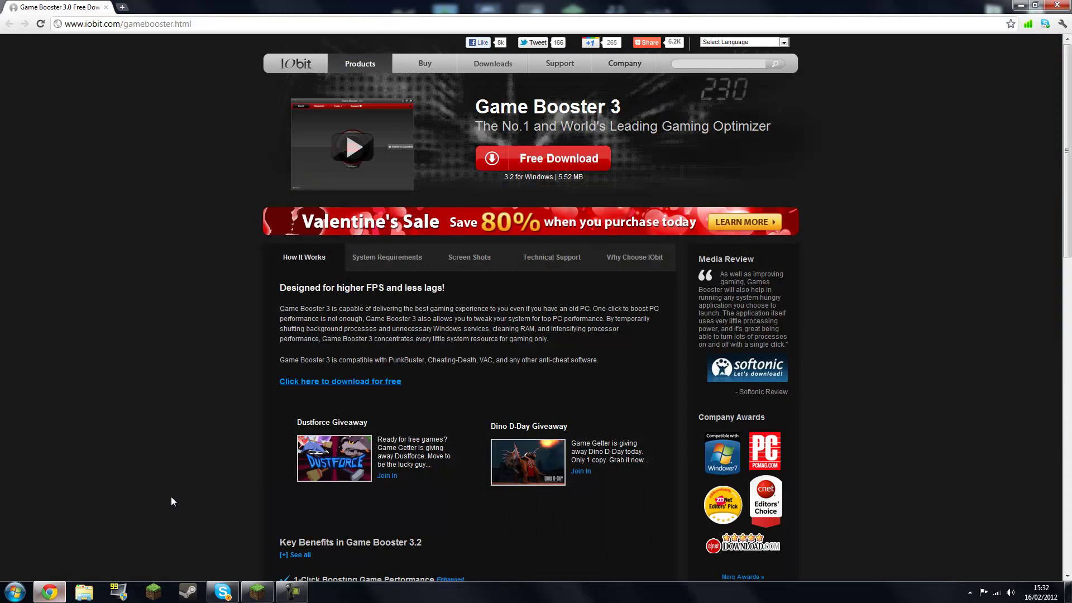